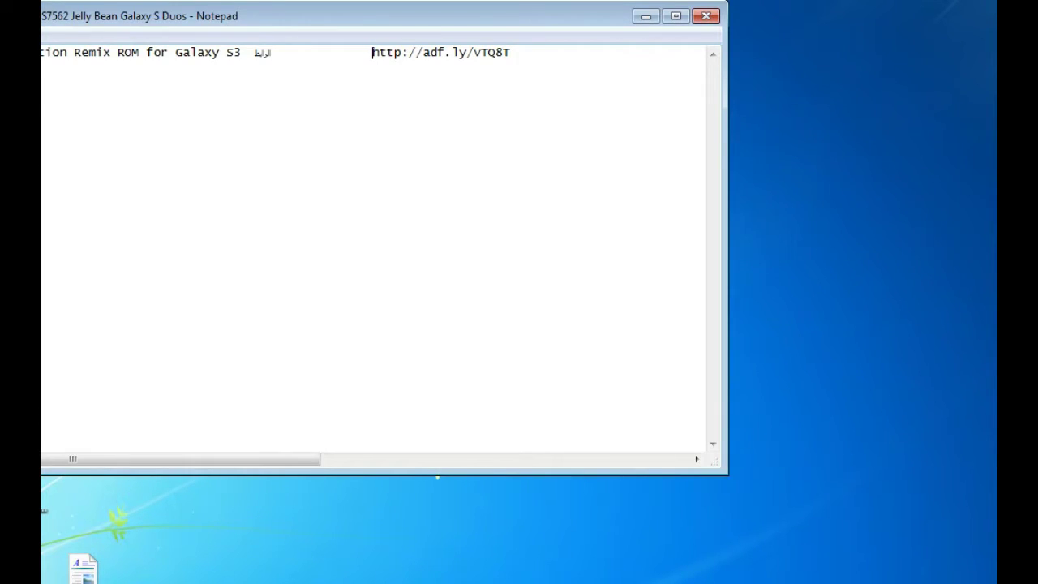
key(shift+Right)
key(shift+Right)
key(shift+Right)
key(shift+Right)
key(shift+Right)
key(shift+Right)
key(shift+Right)
key(shift+Right)
key(shift+Right)
key(shift+Right)
key(shift+Right)
key(shift+Right)
key(shift+Right)
key(shift+Right)
key(shift+Right)
key(shift+Right)
key(shift+Right)
key(shift+Right)
key(shift+Right)
key(shift+Right)
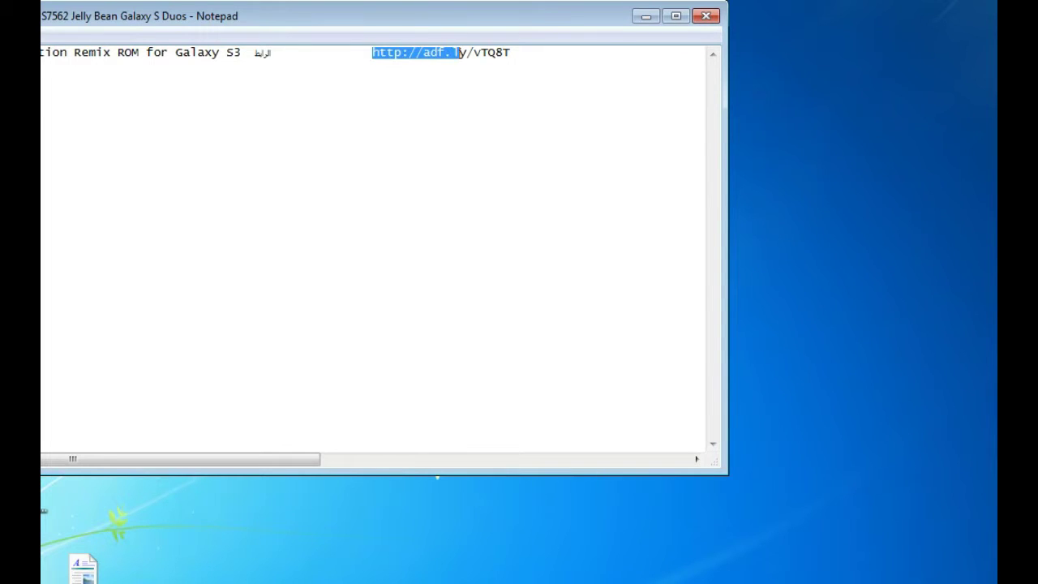
right_click(508, 57)
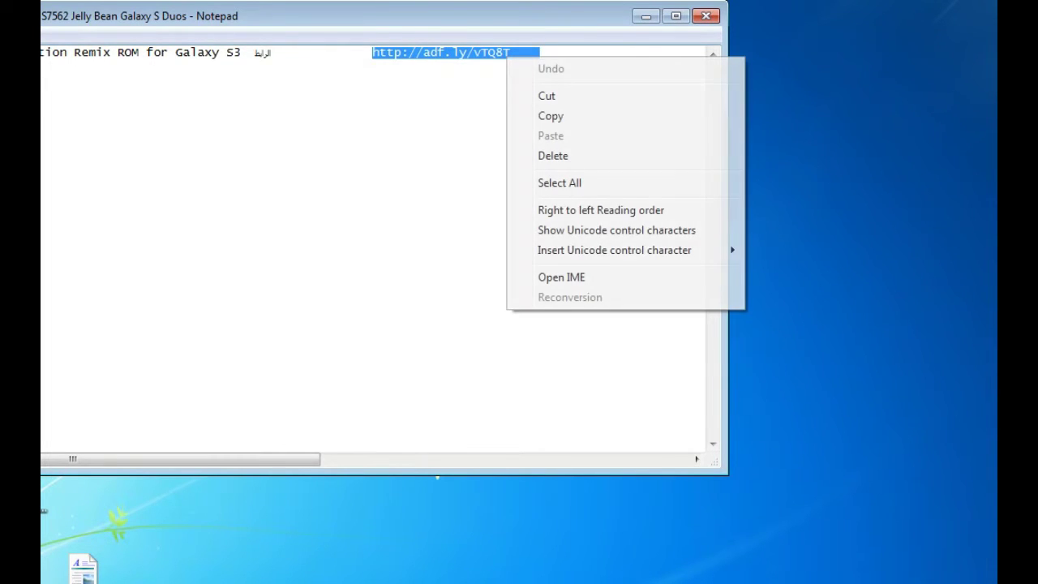
click(551, 116)
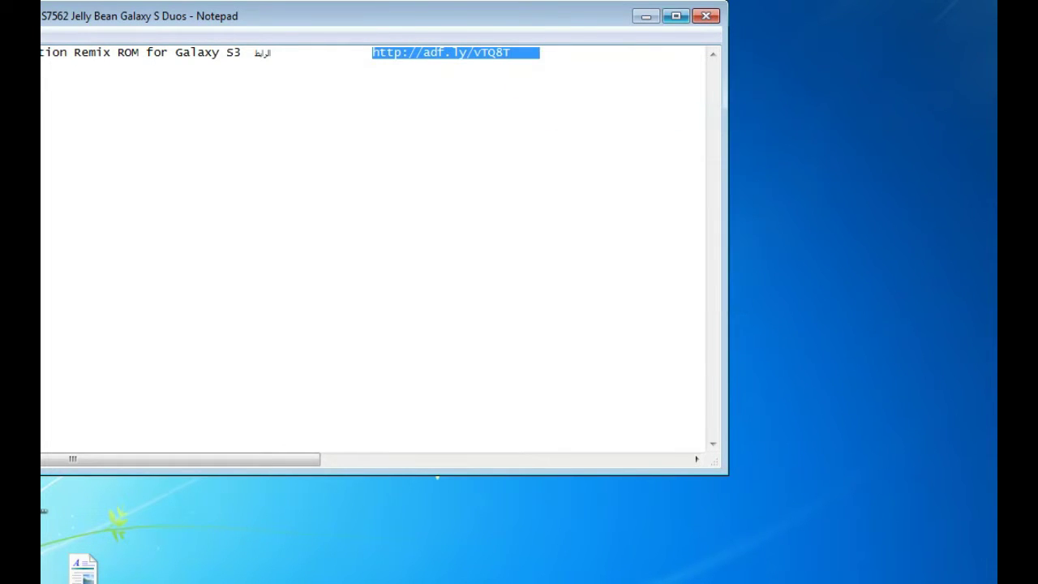
click(706, 16)
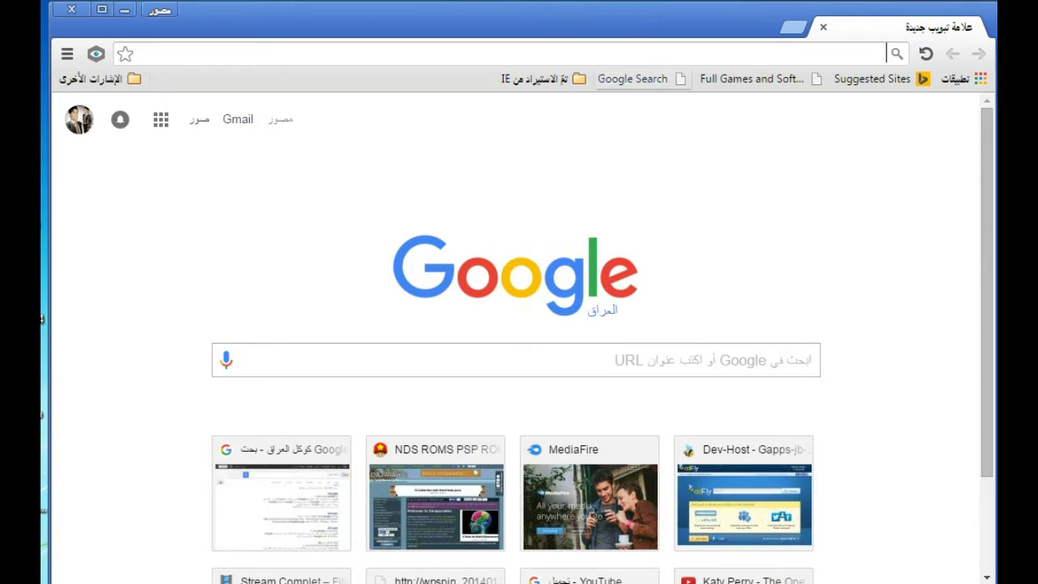
right_click(689, 53)
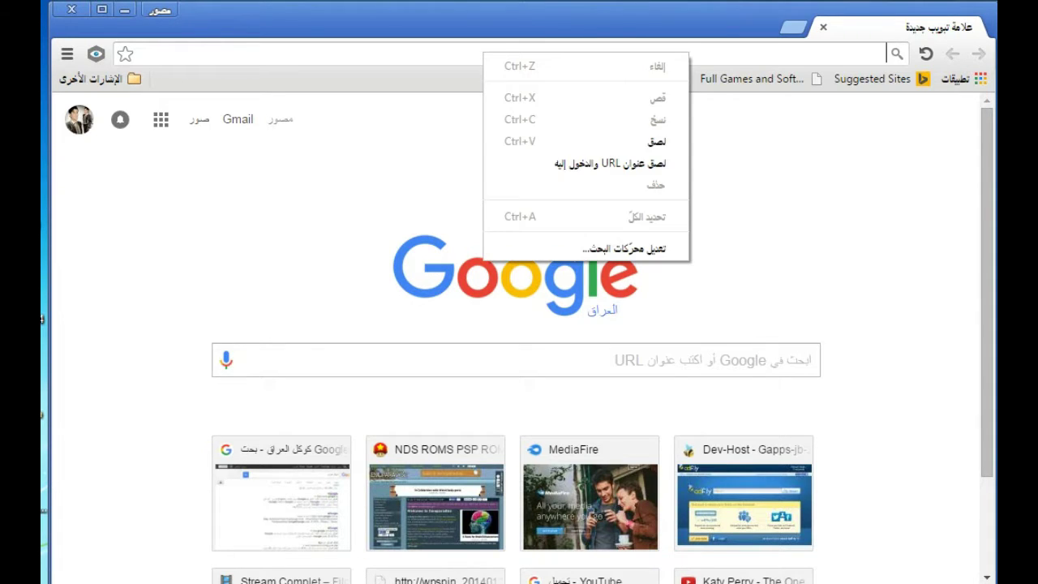
click(617, 142)
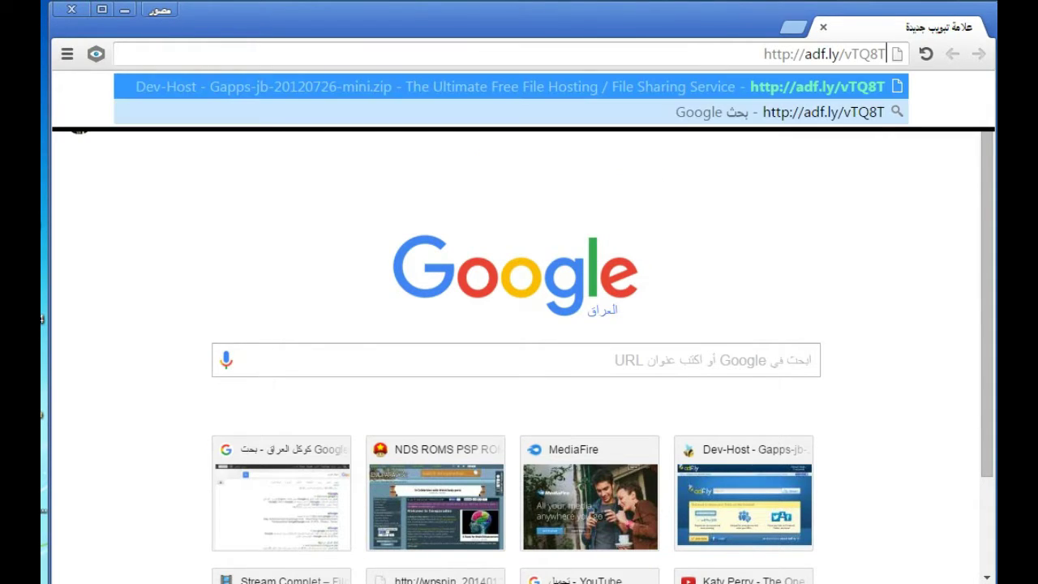
key(Return)
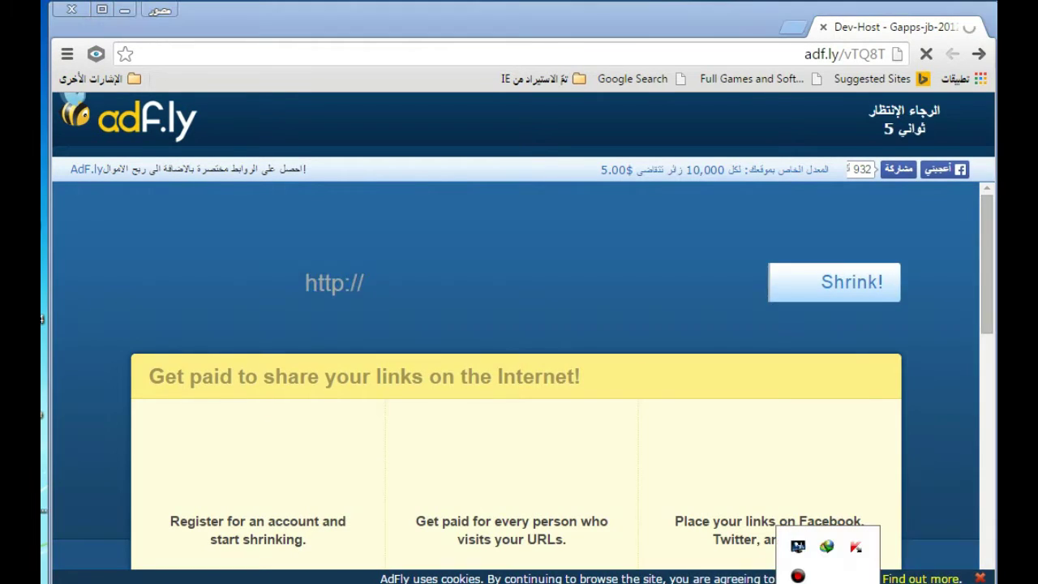
click(798, 575)
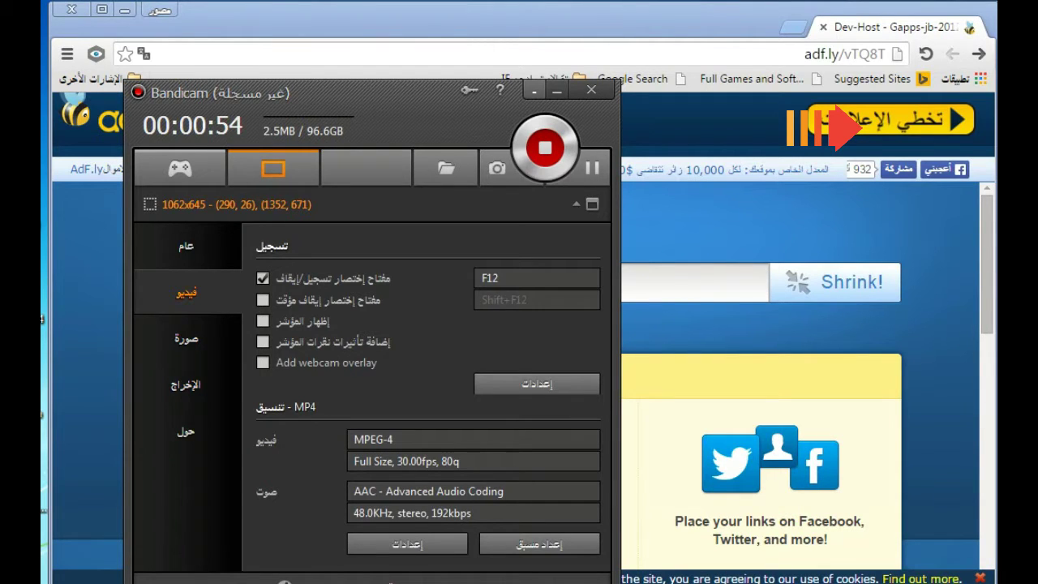
click(534, 90)
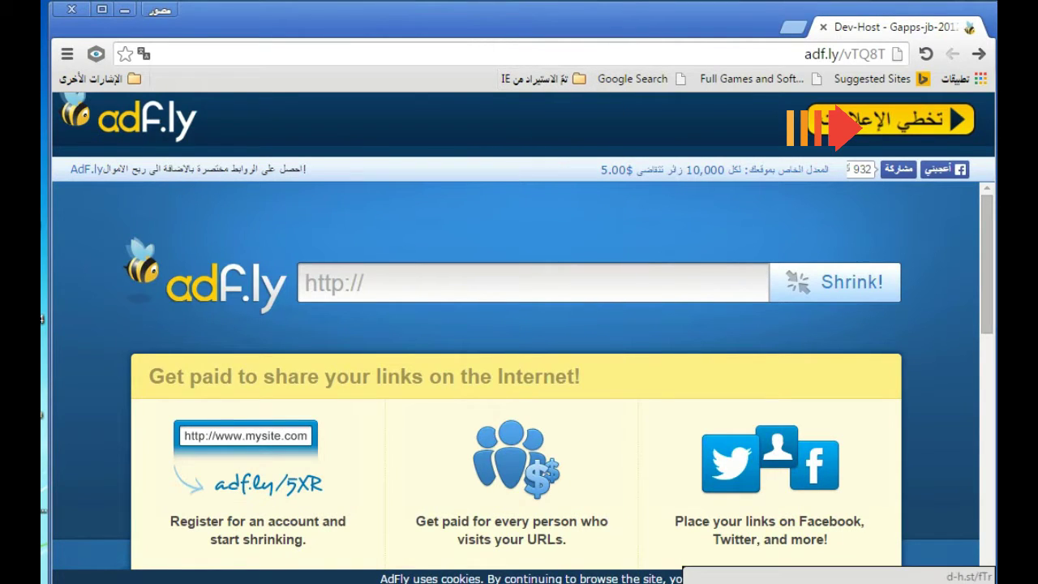
Skip the ad, request the XSG-I9300XXUGNA7-20140206 ZIP from the Dev-Host page, and dismiss the duplicate-download dialog.
click(892, 119)
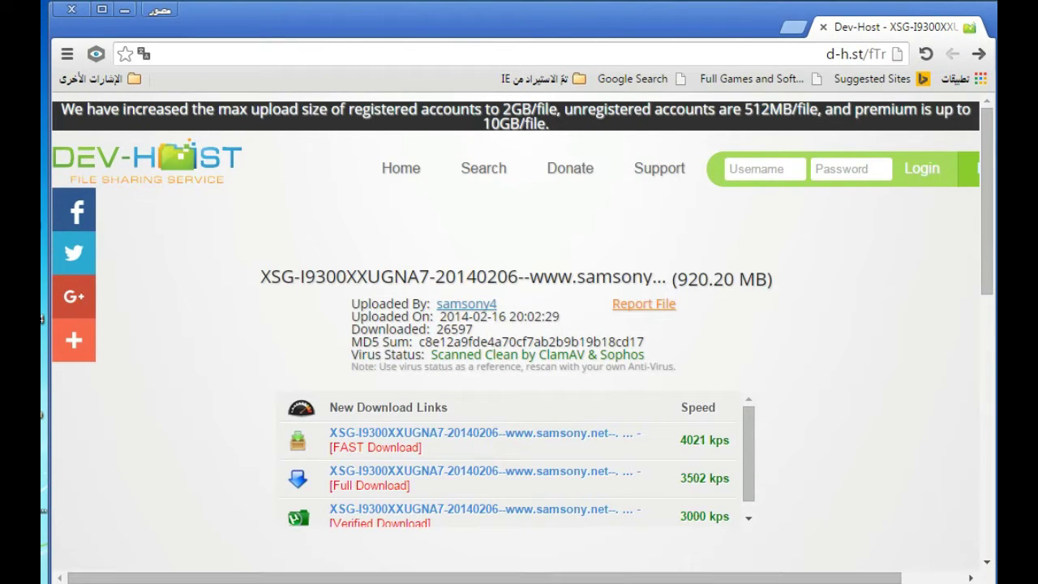
scroll(520, 325, down, 2)
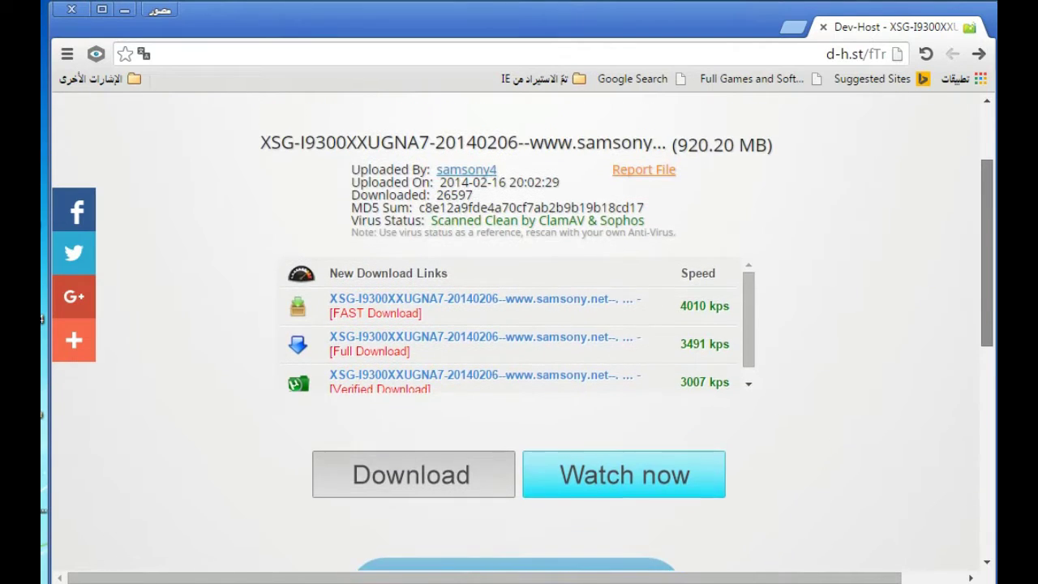
scroll(519, 324, up, 2)
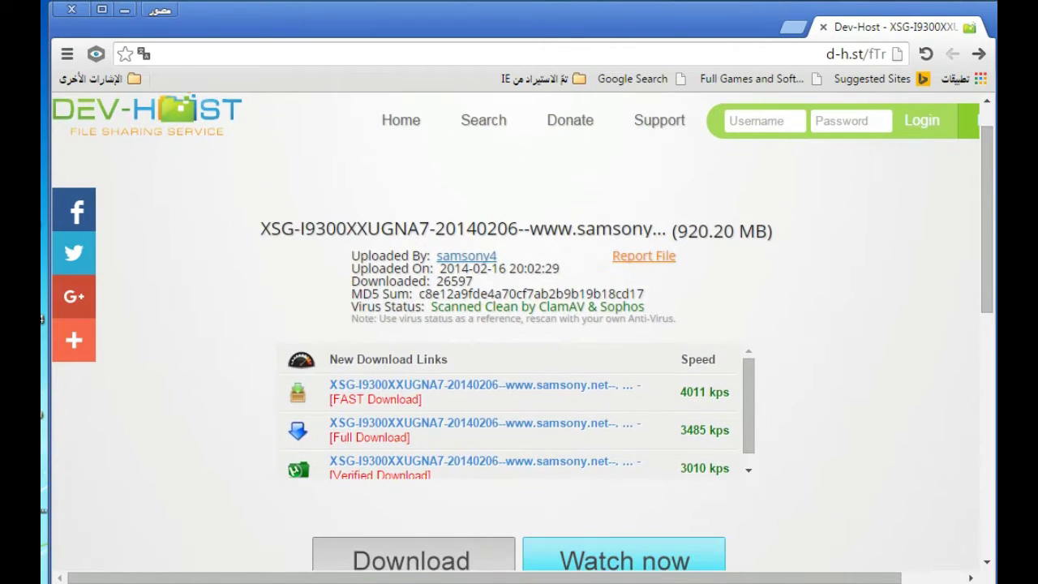
scroll(519, 325, down, 2)
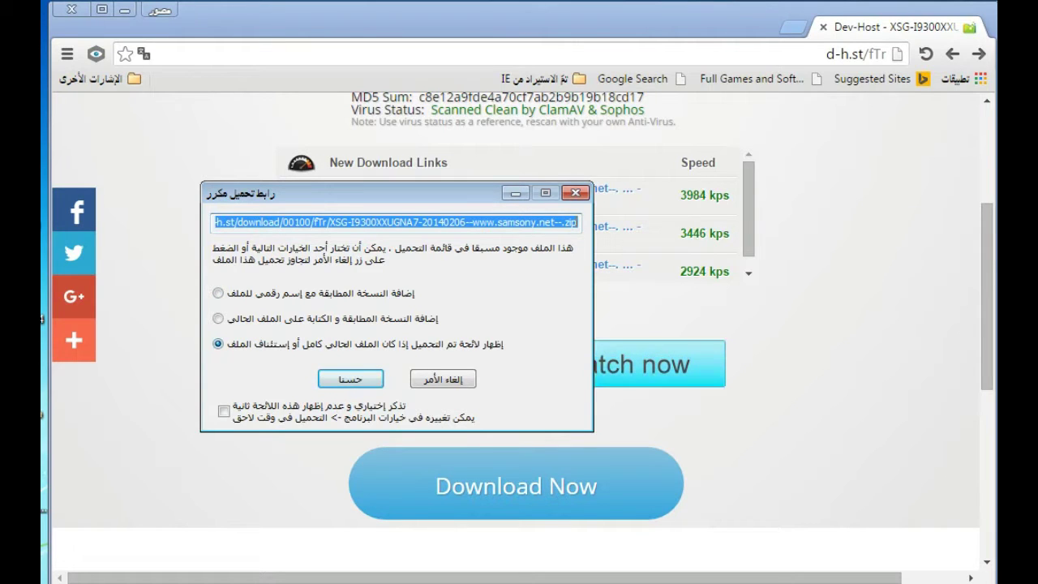
click(575, 192)
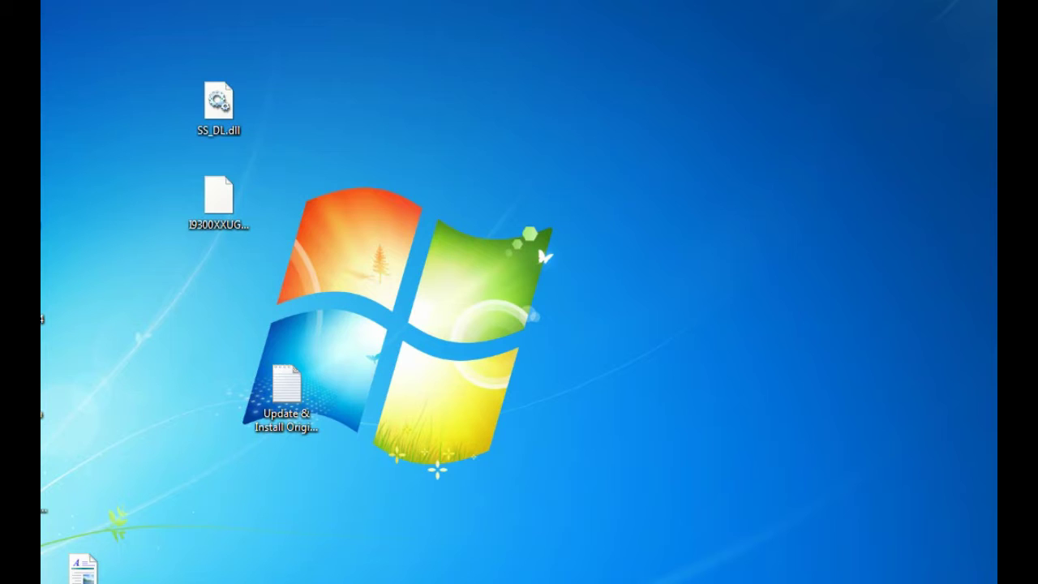
drag(241, 40, 208, 238)
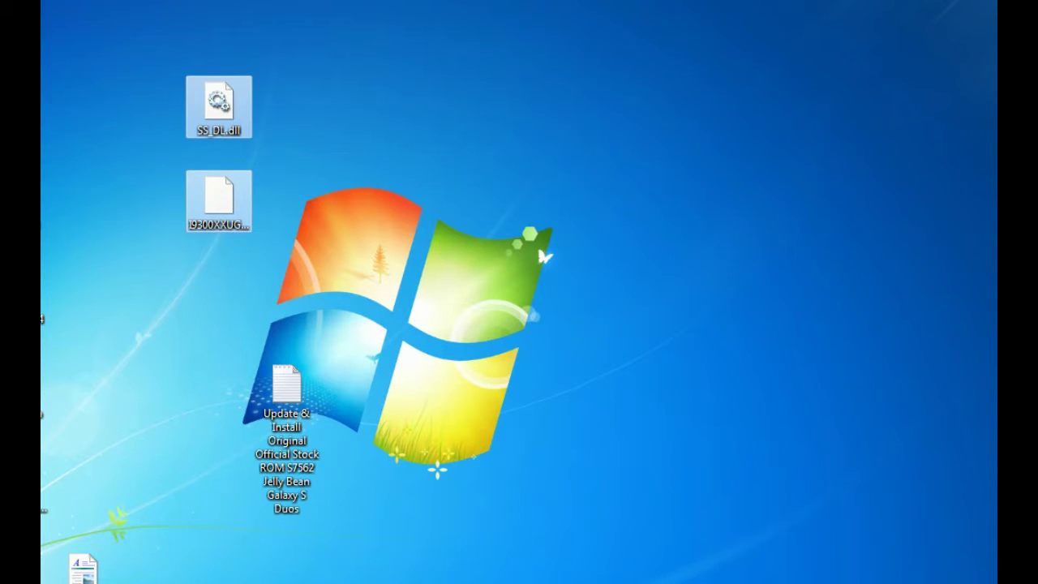
mouse_move(218, 126)
key(Escape)
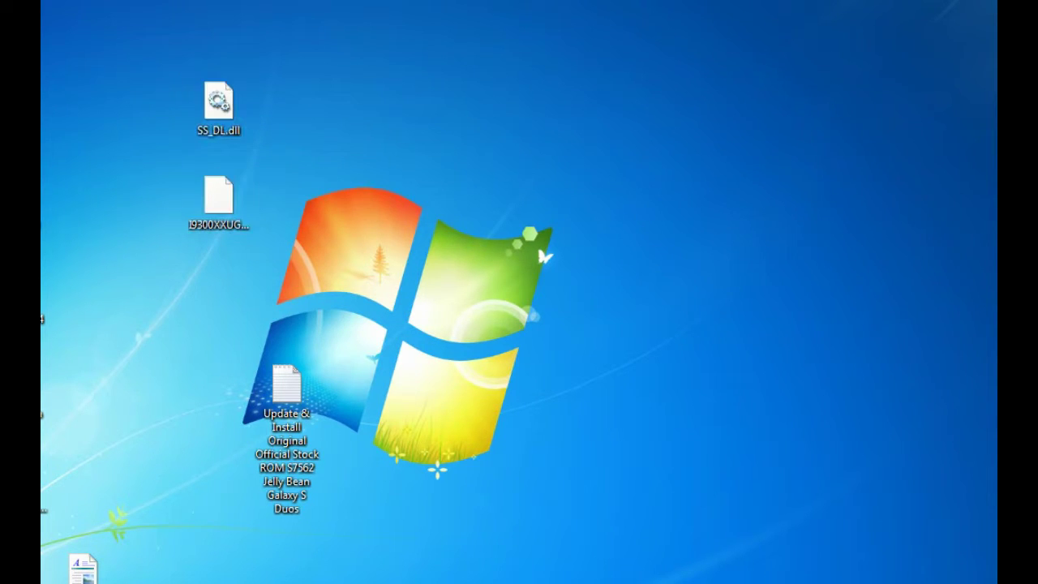
Move the Odin3-v3.04 folder and the SAMSUNG_USB_Driver_for_Mobile_Phones installer close together near the middle of the desktop.
drag(44, 295, 423, 296)
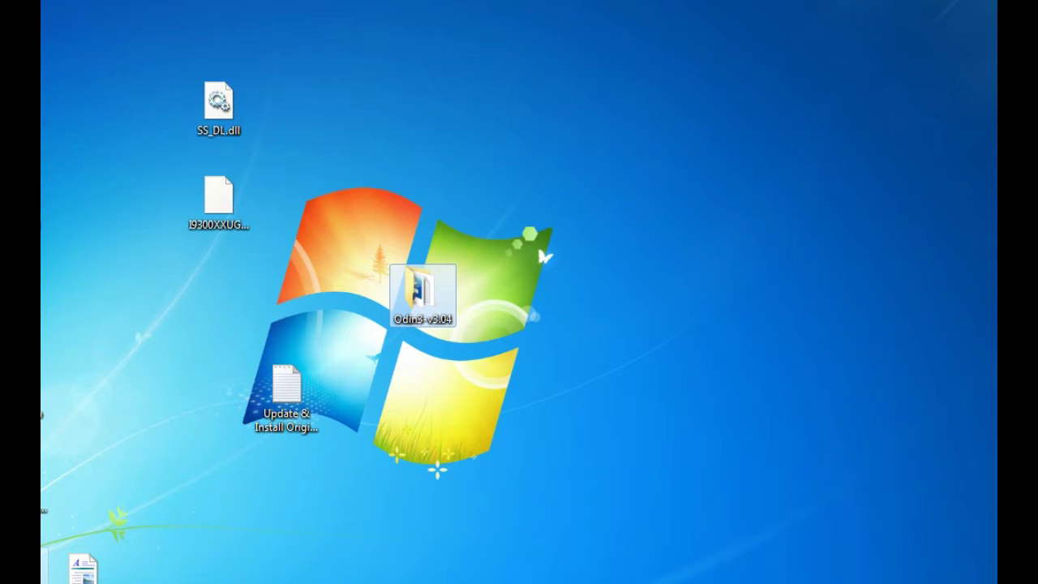
drag(44, 568, 516, 297)
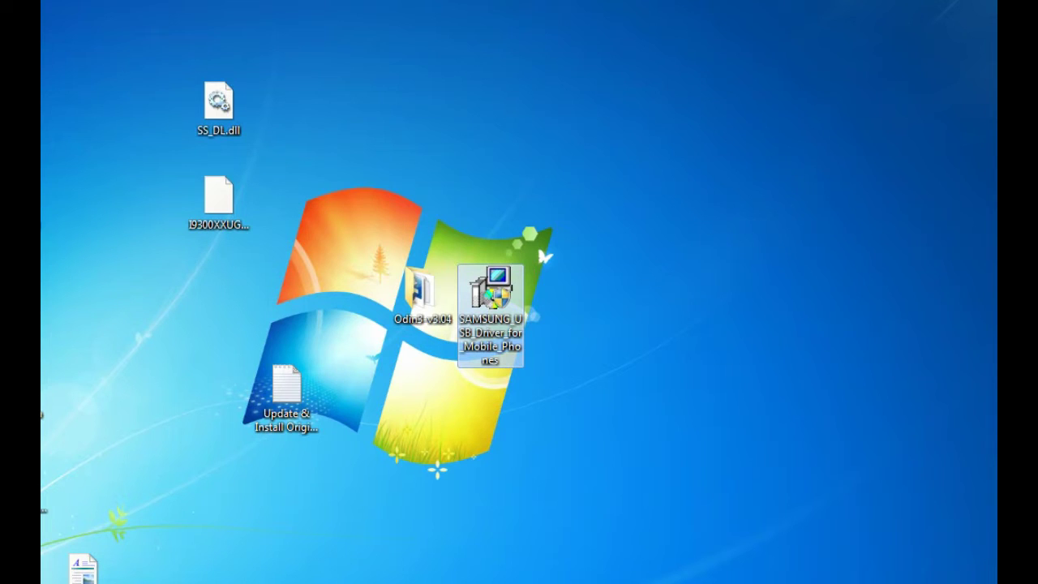
drag(499, 288, 567, 194)
drag(420, 291, 420, 185)
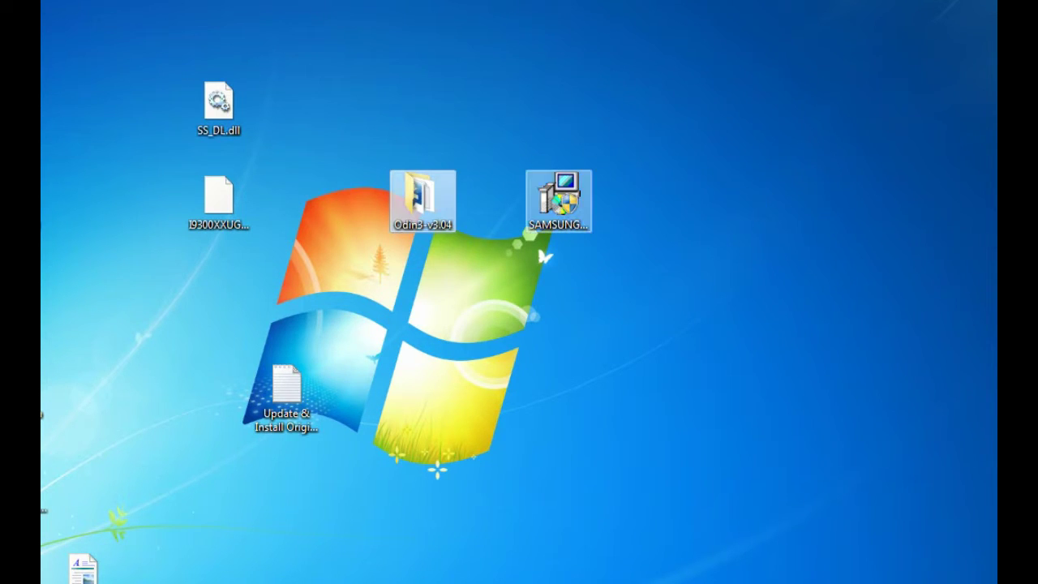
click(558, 194)
drag(558, 194, 491, 292)
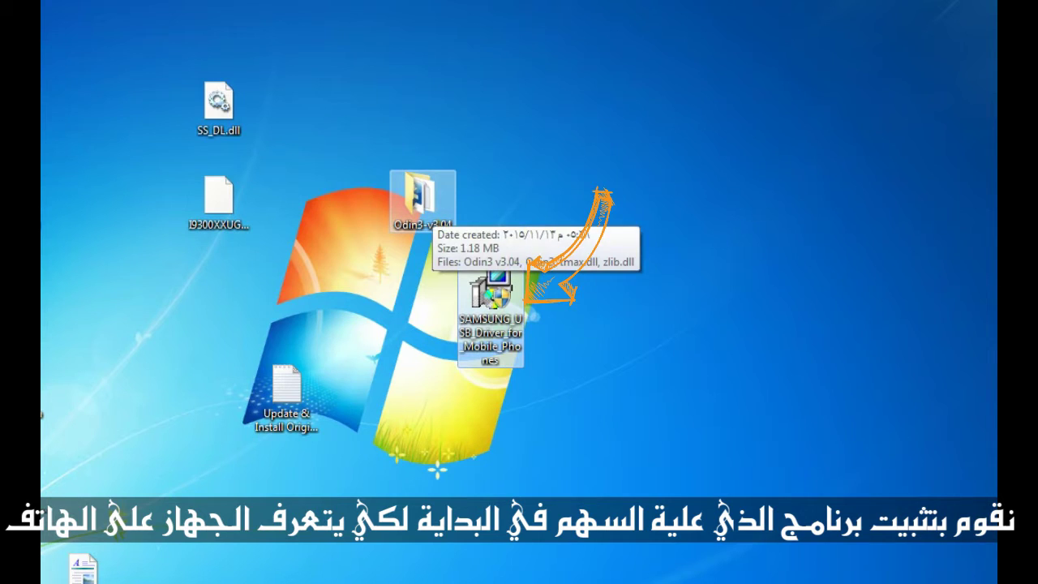
Open the Odin3-v3.04 folder, bring its window fully into view, and launch the Odin3 v3.04 application.
double_click(423, 199)
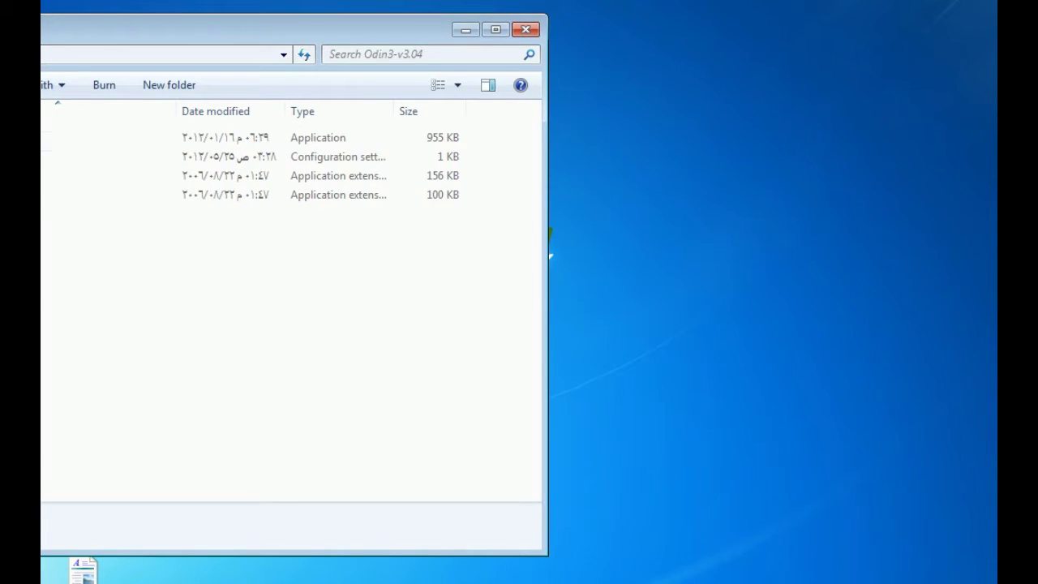
key(super+Up)
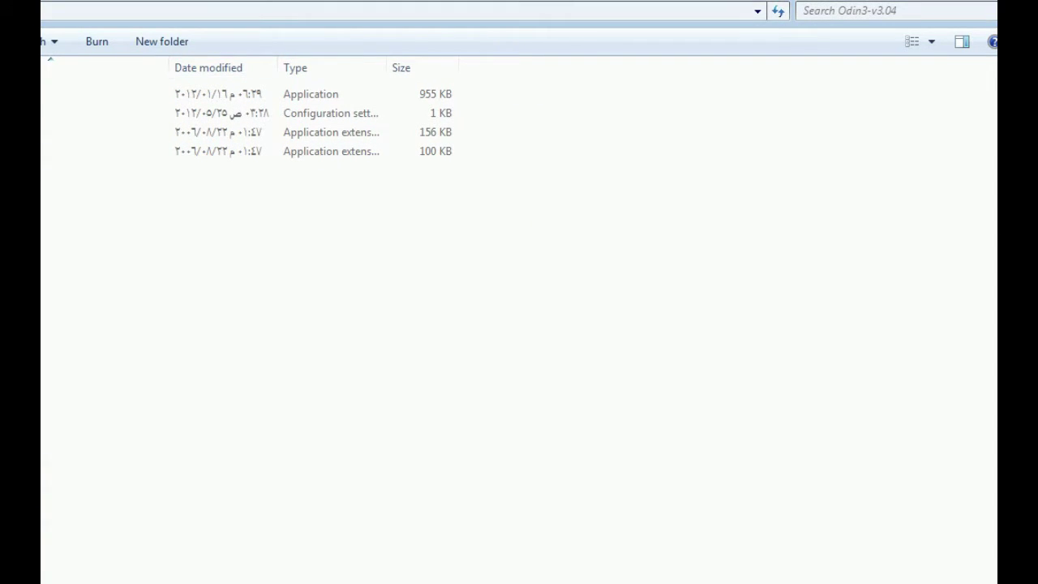
key(super+Down)
drag(243, 95, 488, 83)
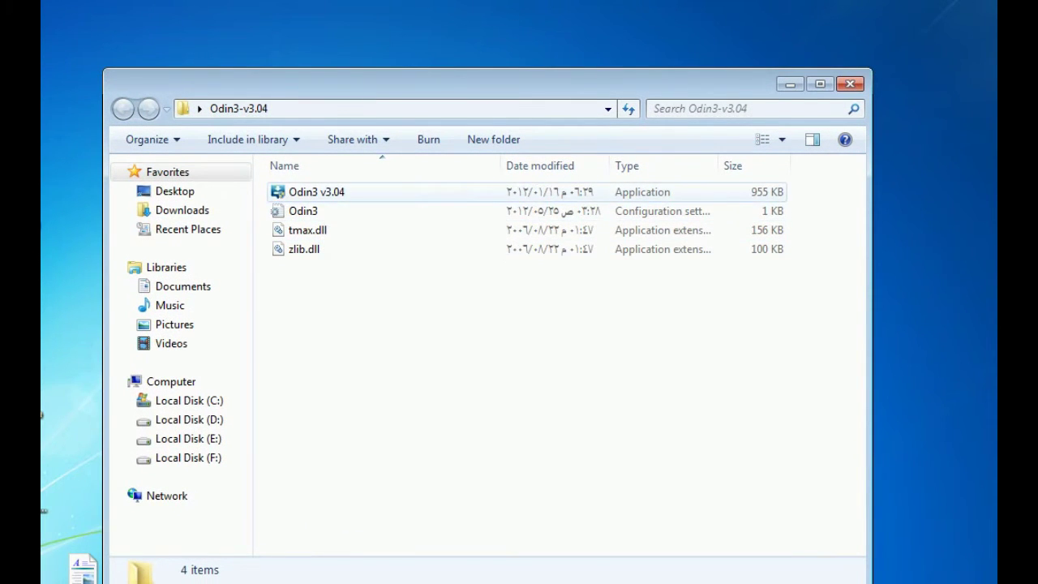
click(316, 192)
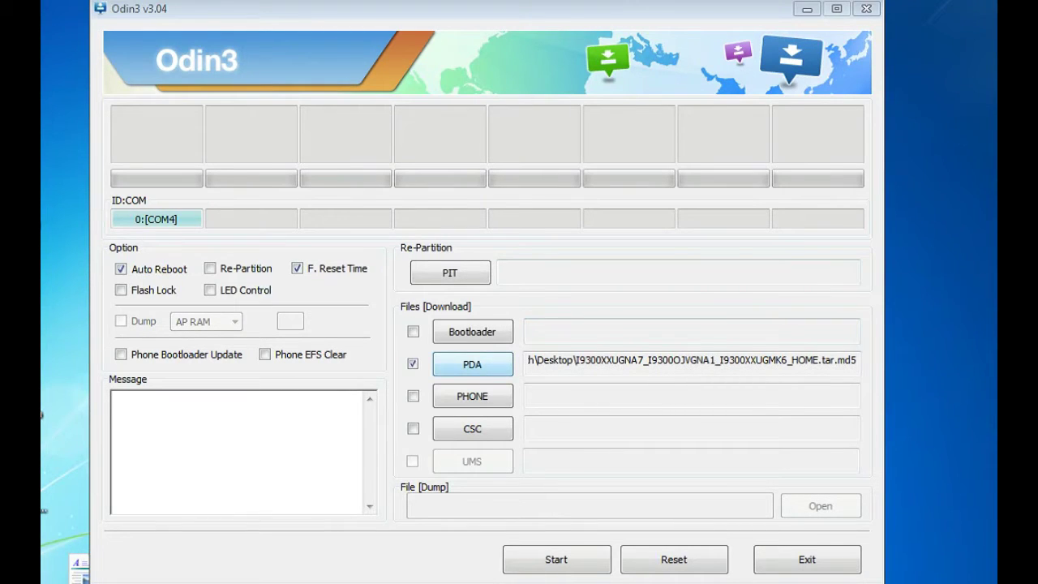
Load I9300XXUGNA7_I9300OJVGNA1_I9300XXUGMK6_HOME.tar.md5 from the desktop as the PDA file and start flashing the phone.
click(472, 364)
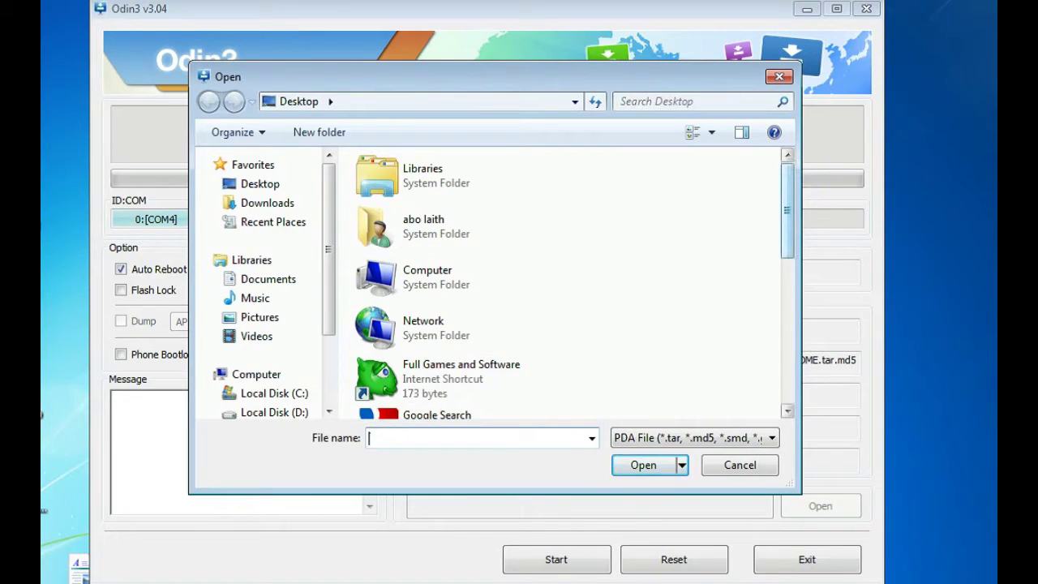
scroll(616, 224, down, 6)
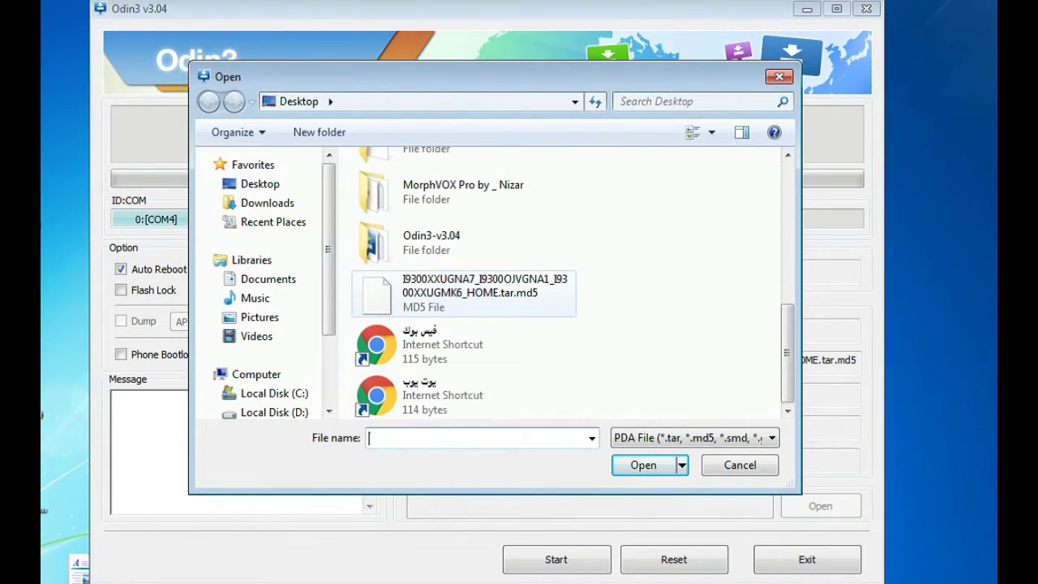
double_click(470, 292)
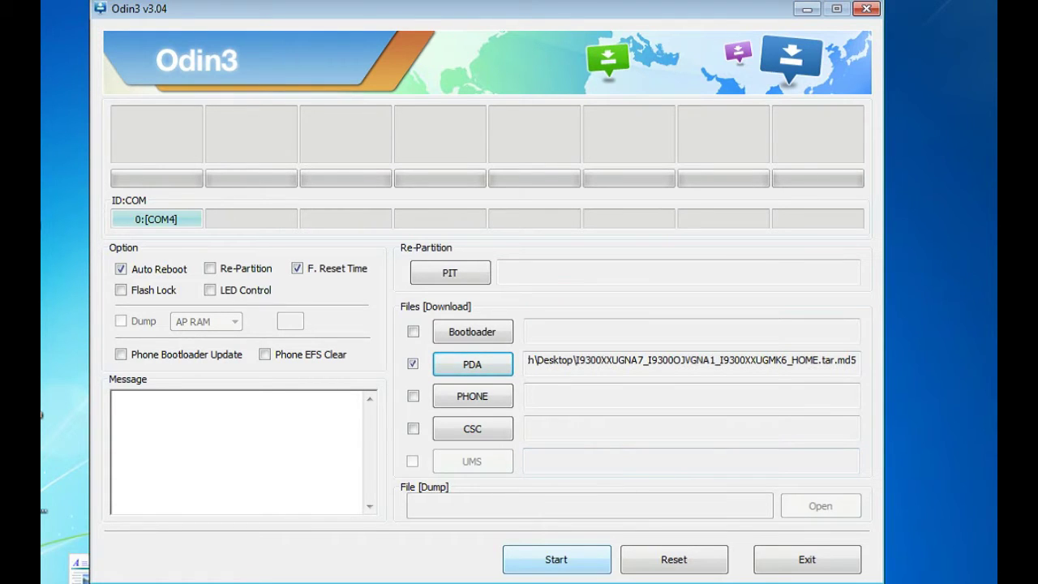
click(556, 560)
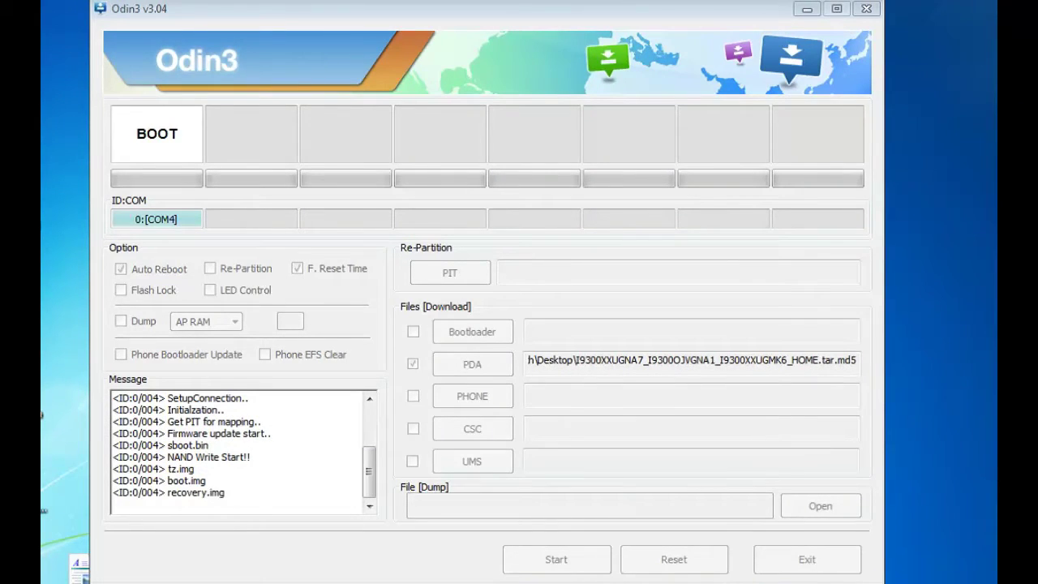
right_click(941, 100)
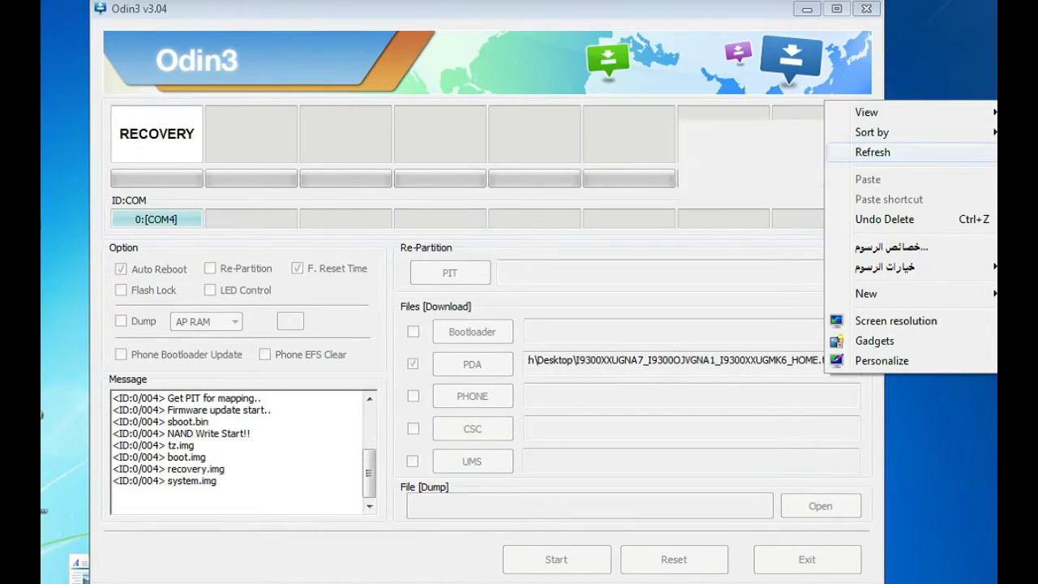
click(873, 152)
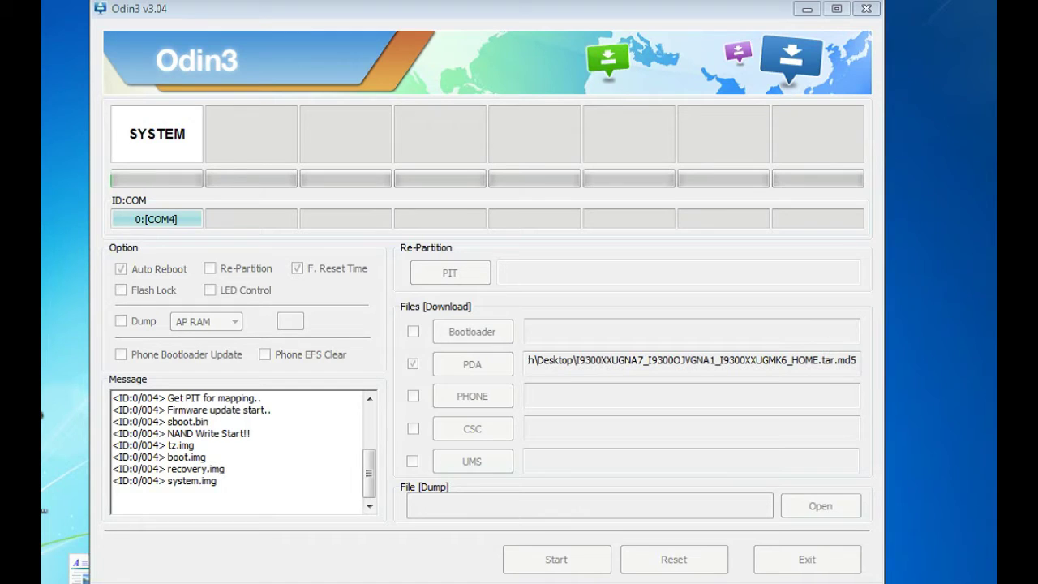
right_click(826, 129)
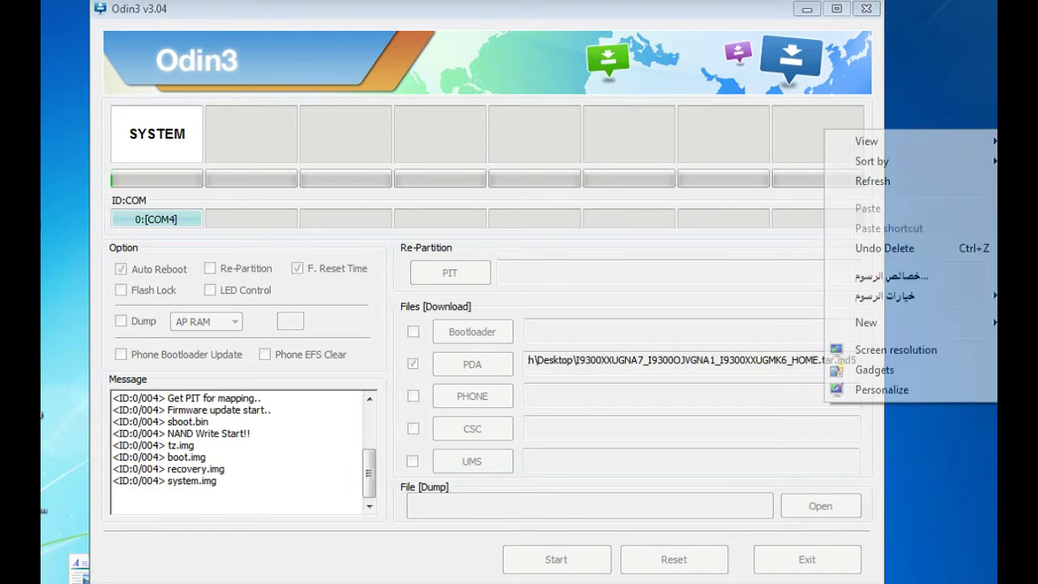
click(873, 181)
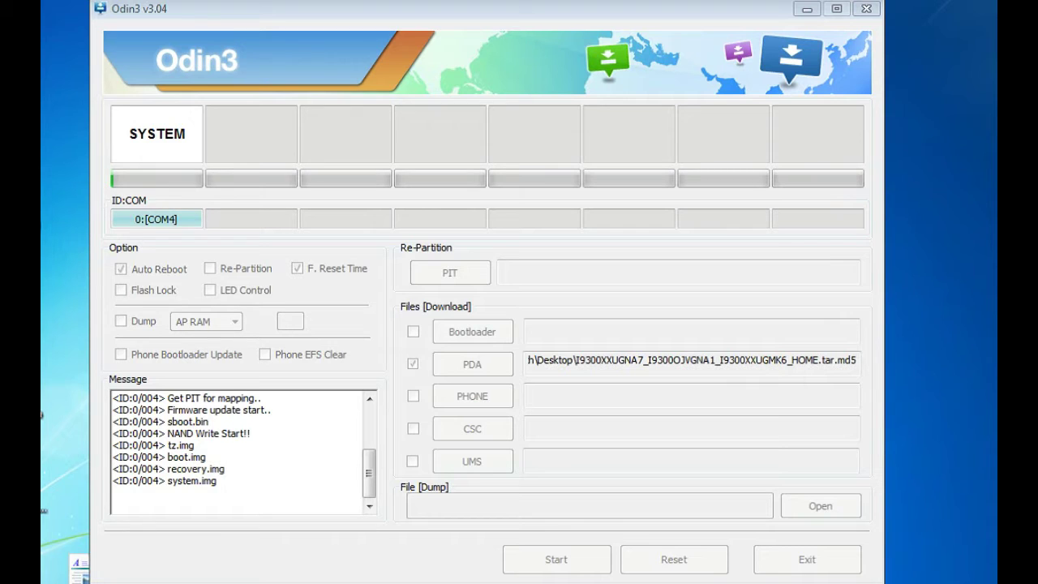
right_click(941, 108)
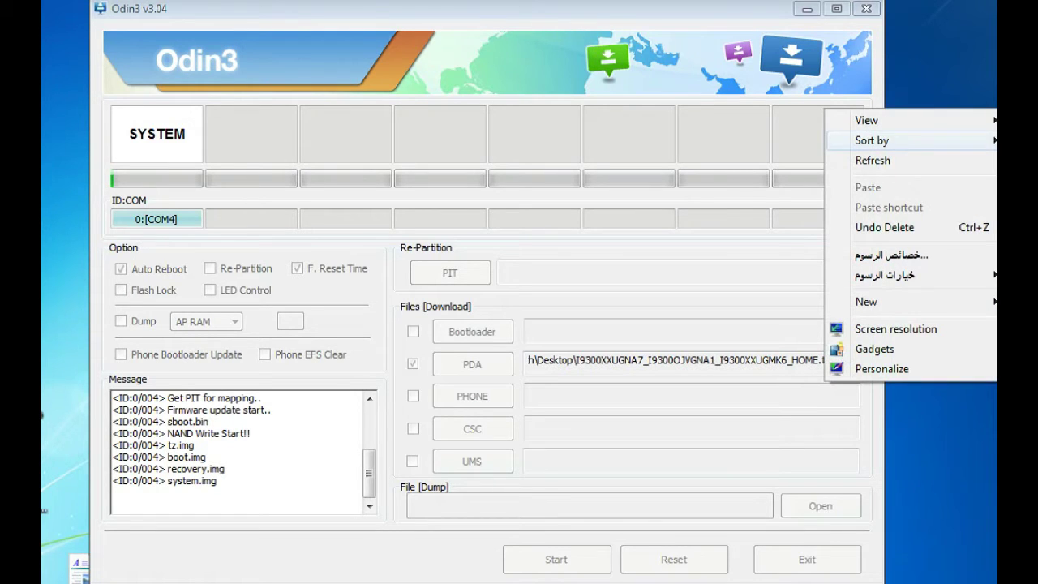
key(Return)
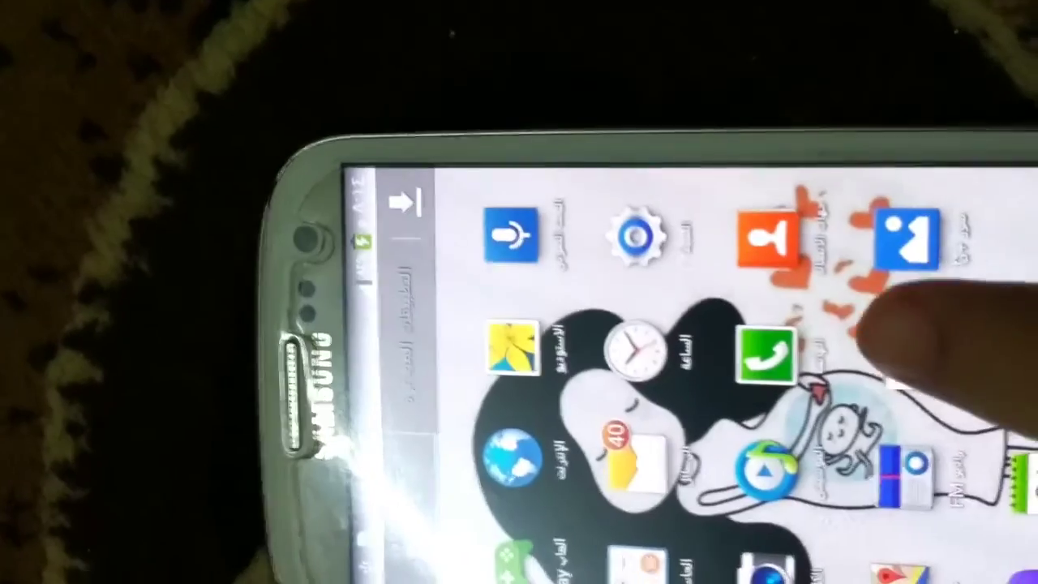
drag(844, 316, 957, 551)
drag(864, 313, 973, 551)
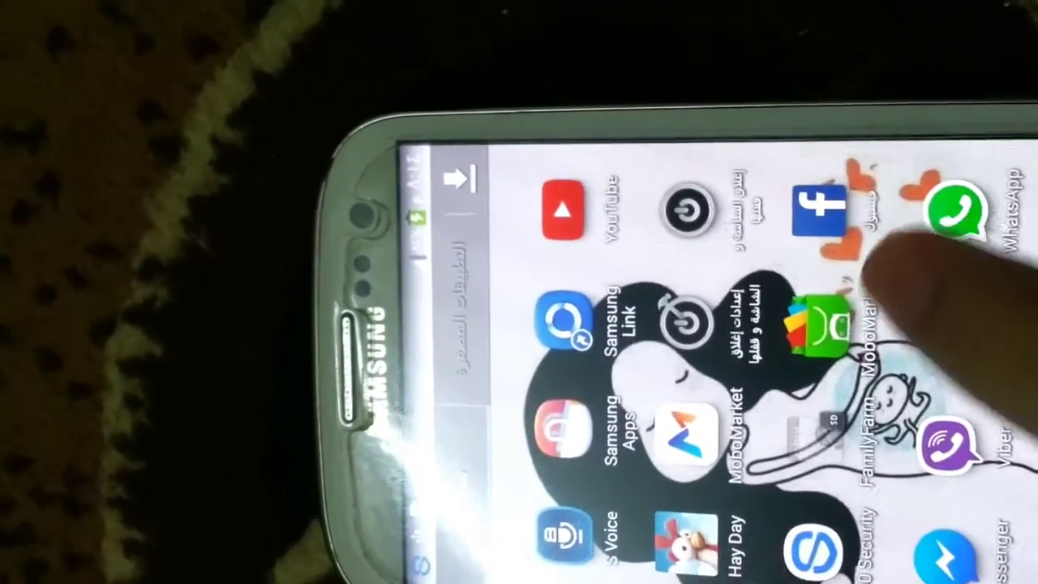
drag(872, 276, 994, 568)
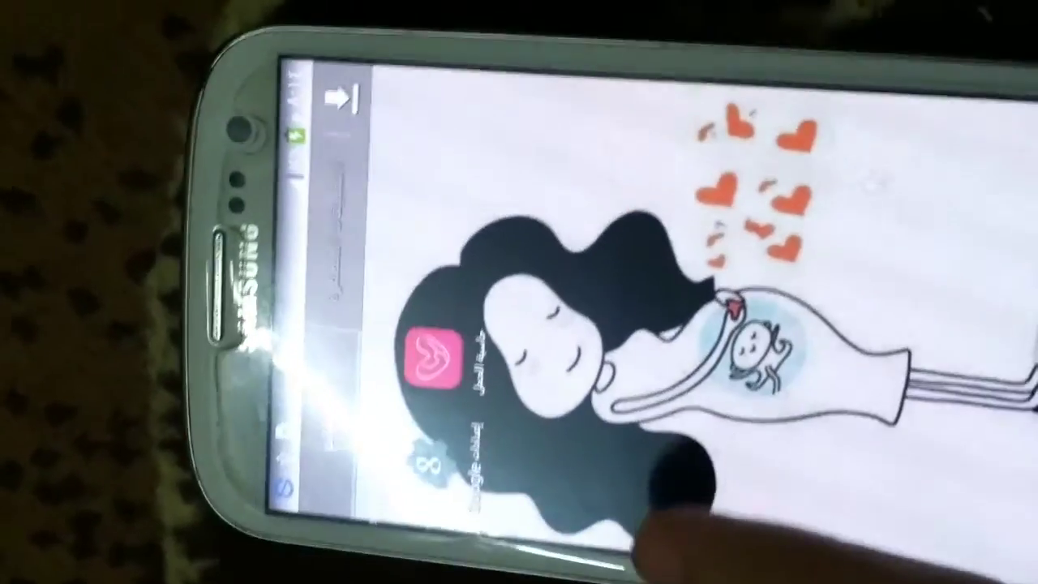
drag(722, 414, 775, 195)
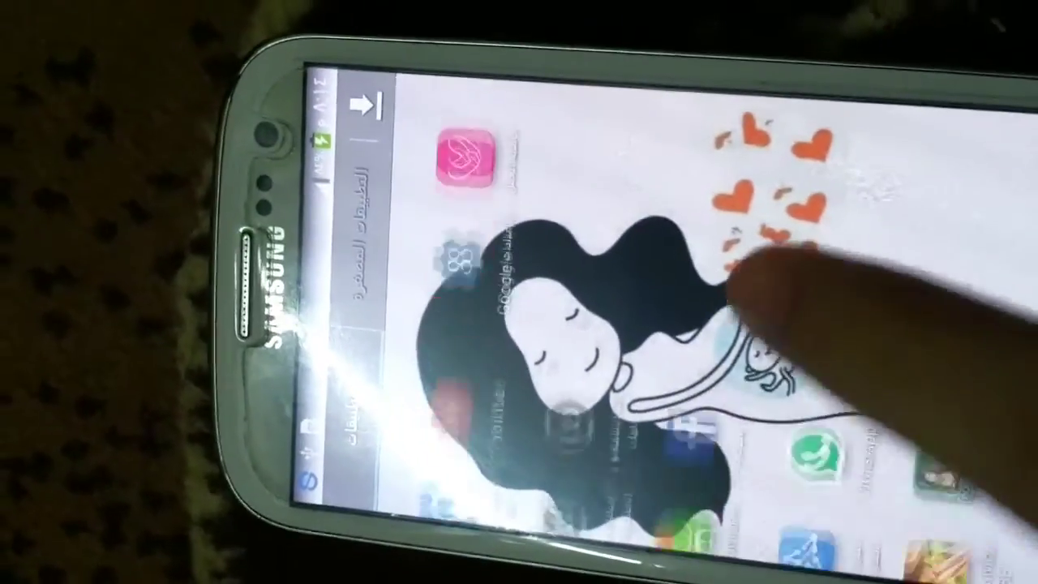